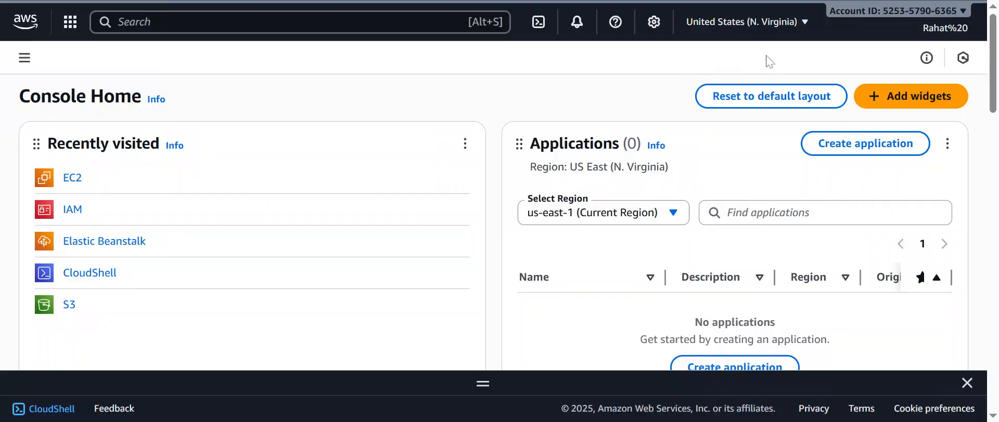
mouse_move(995, 42)
mouse_down()
mouse_move(995, 179)
mouse_move(977, 61)
mouse_up()
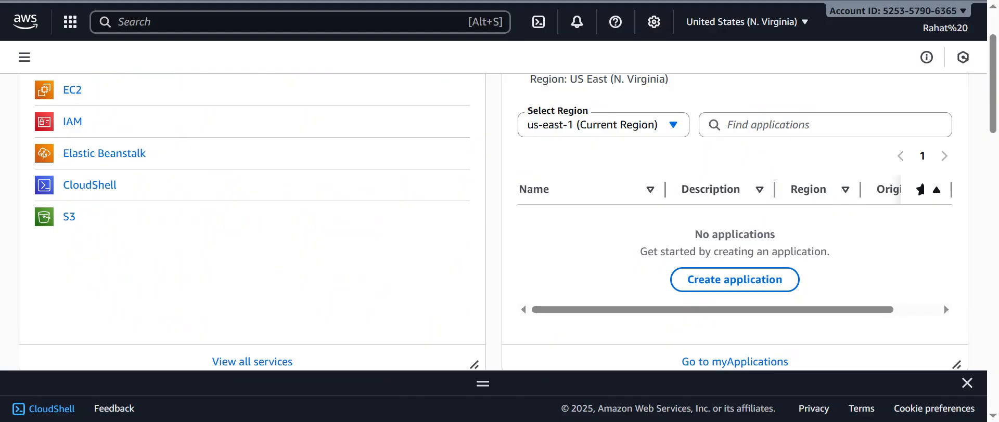
scroll(560, 58, up, 2)
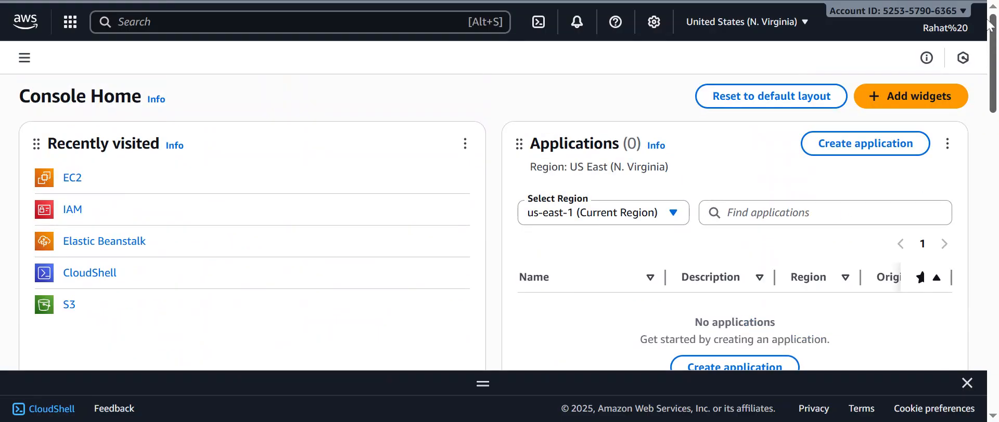
click(24, 58)
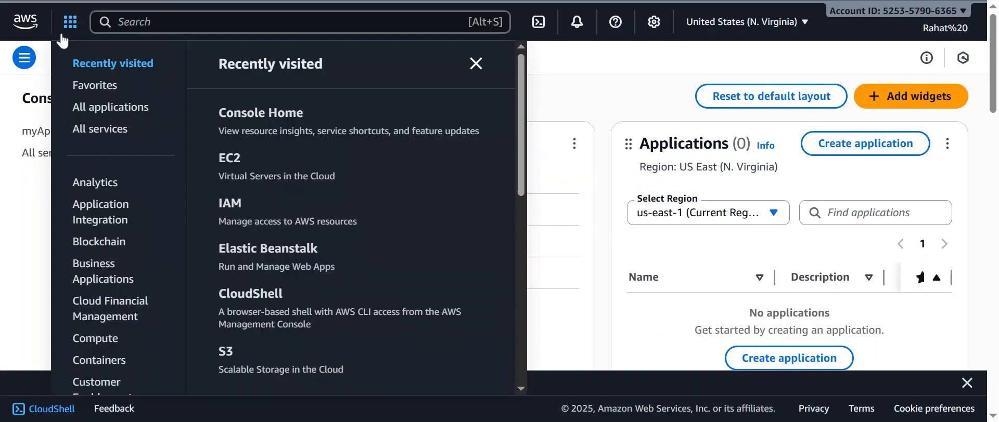
click(70, 24)
Step: Search the console for "ec2" and open the EC2 service
key(alt+s)
scroll(994, 63, down, 3)
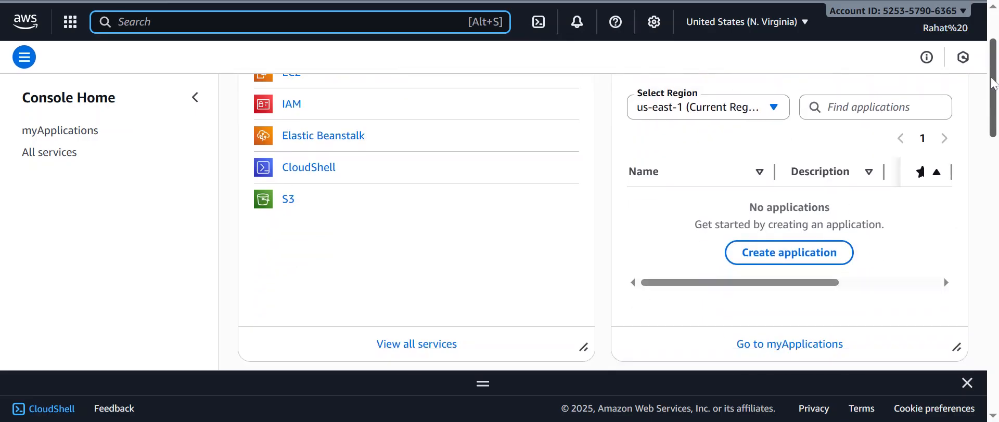
scroll(996, 65, up, 3)
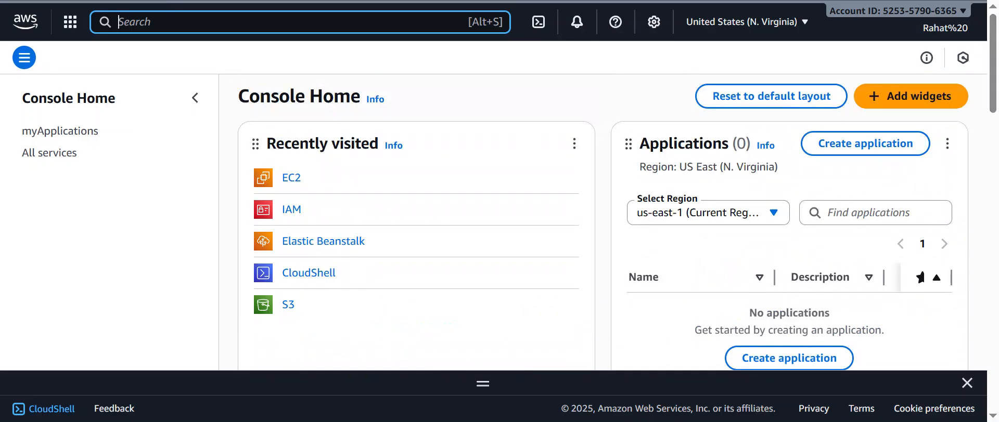
text(ec2)
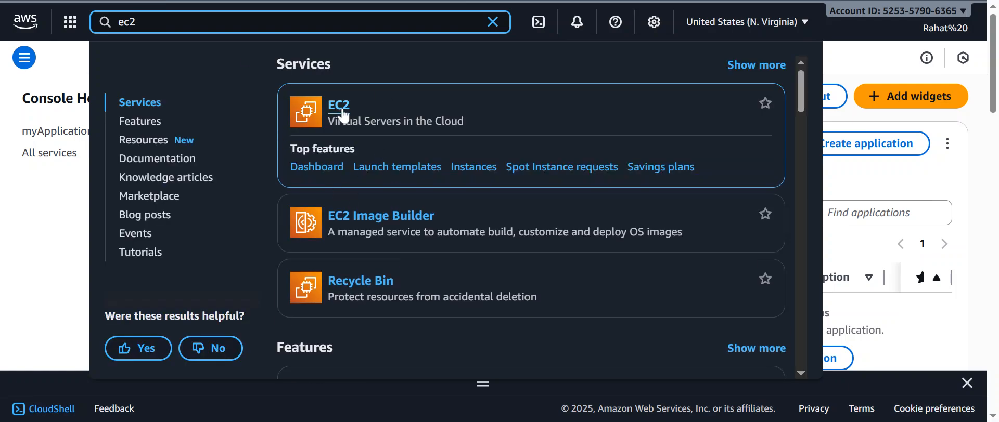
click(343, 111)
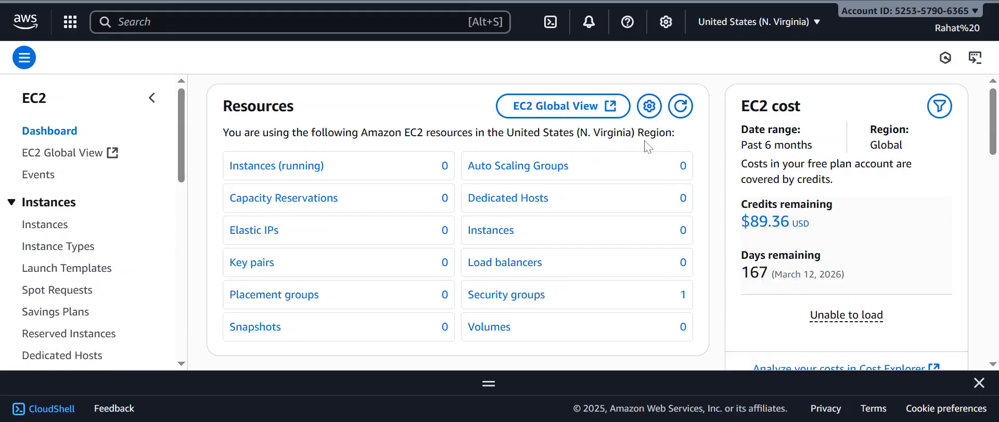
Step: Start launching a new instance from the EC2 dashboard
scroll(993, 108, down, 1)
scroll(993, 108, up, 1)
scroll(994, 108, down, 1)
scroll(994, 108, down, 10)
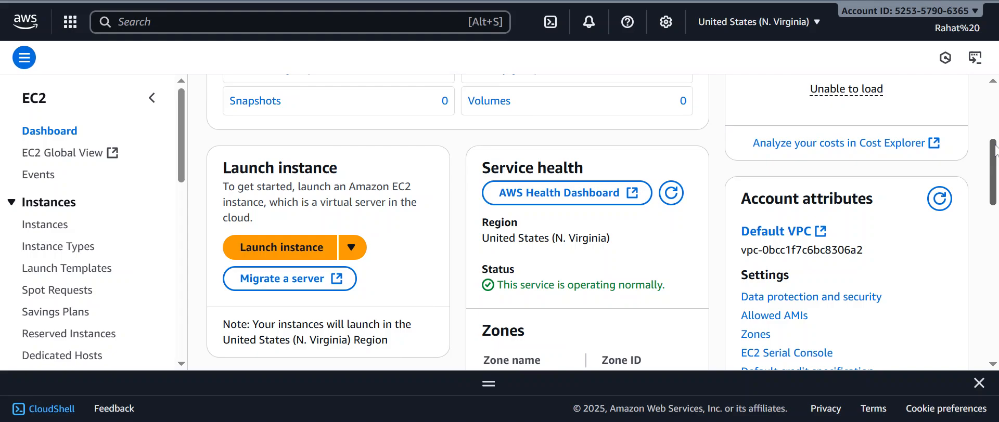
scroll(994, 108, up, 11)
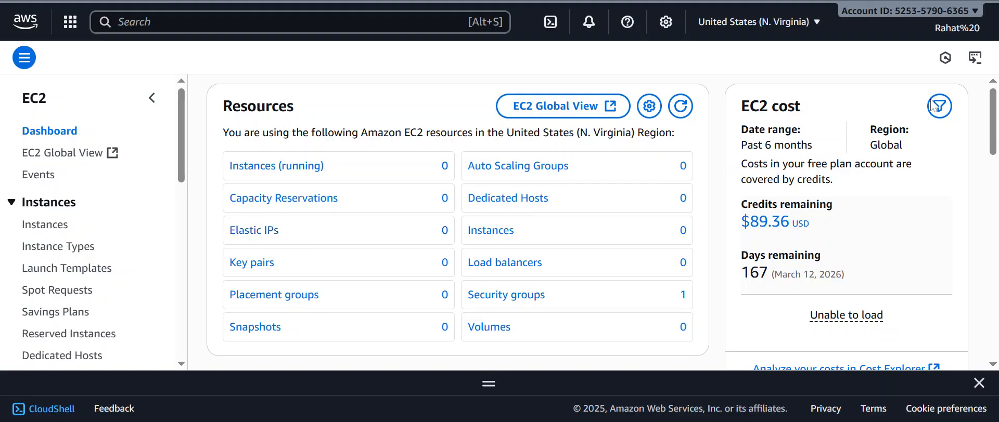
drag(993, 117, 995, 187)
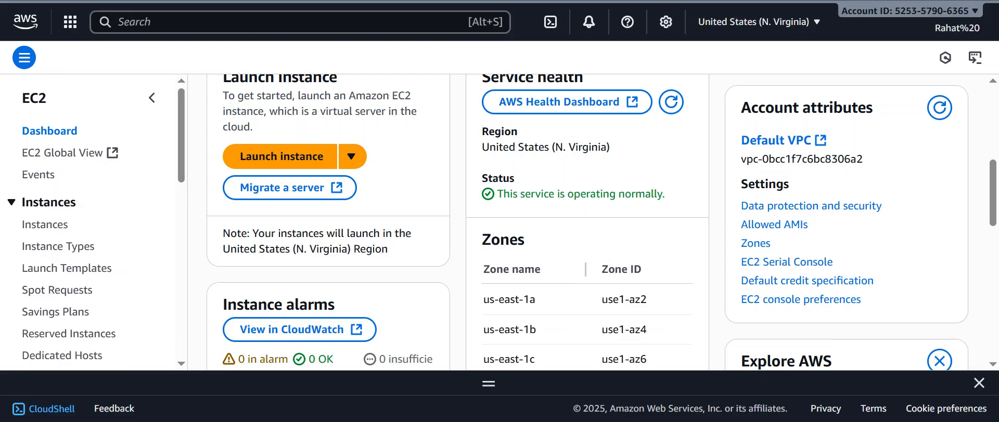
click(295, 159)
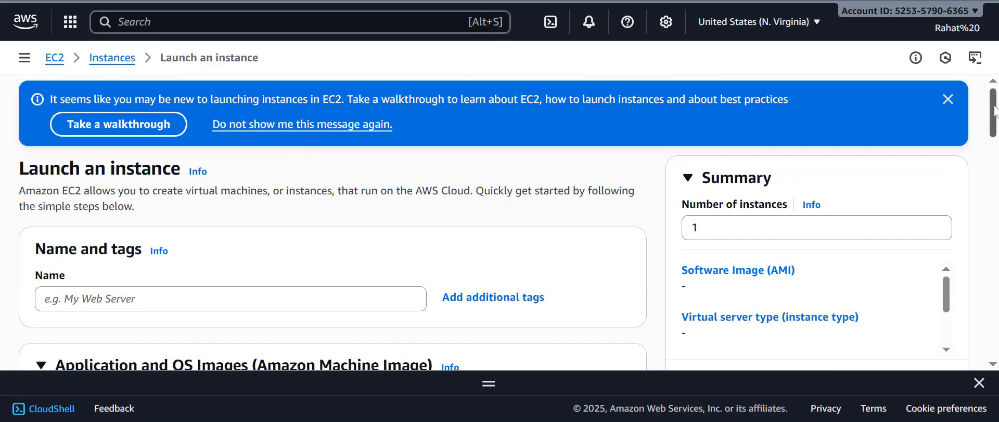
Step: Name the new instance MyVirtualServer
drag(994, 116, 995, 129)
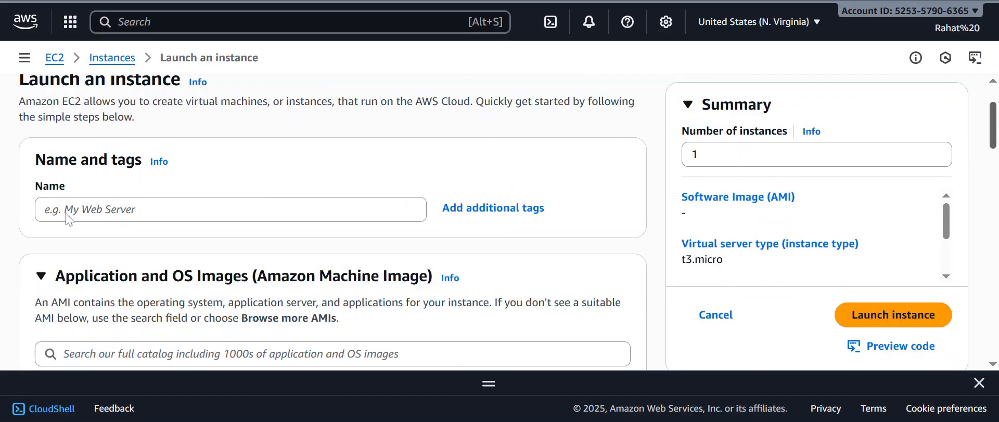
click(102, 216)
key(Tab)
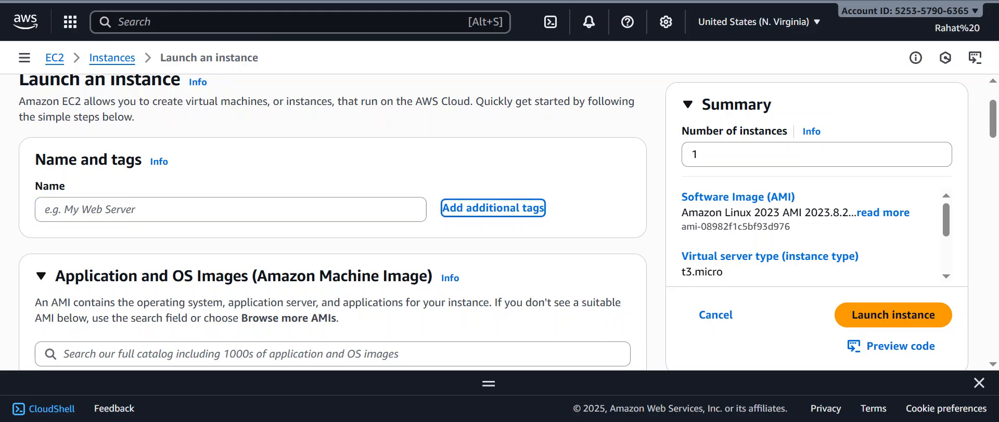
key(shift+Tab)
text(m)
key(BackSpace)
text(MyViry)
key(BackSpace)
text(tualServer)
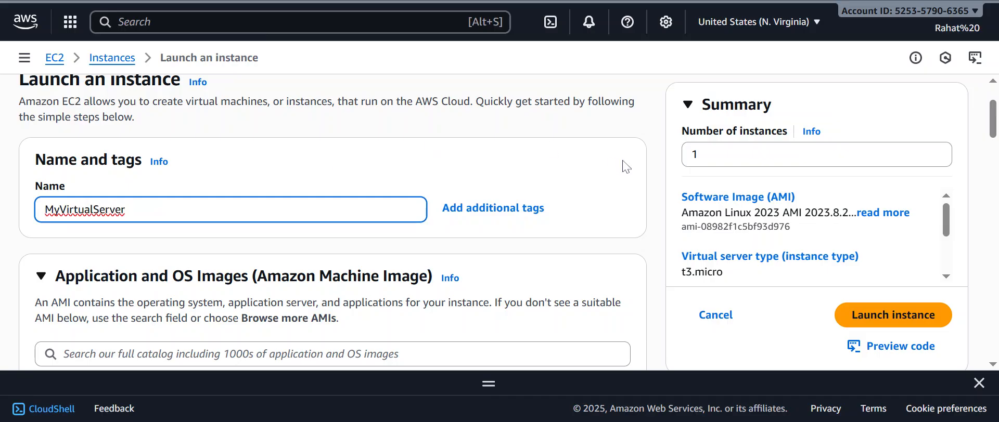
Step: Begin creating a new key pair for the instance's login and enter MYEC2 as its name
scroll(991, 119, down, 3)
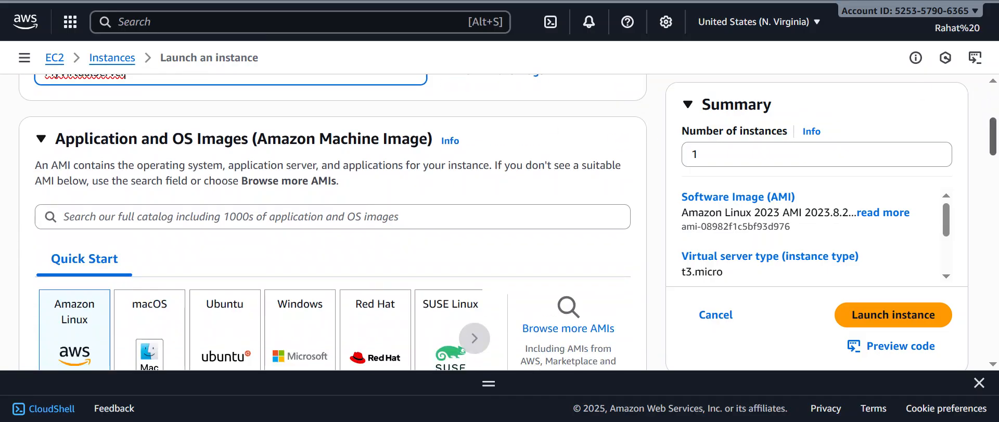
scroll(333, 224, down, 1)
drag(997, 148, 996, 160)
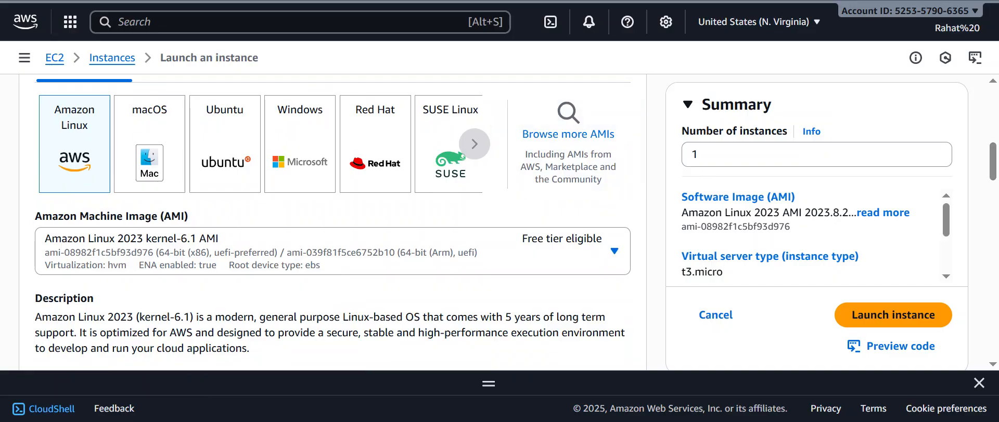
drag(994, 165, 995, 255)
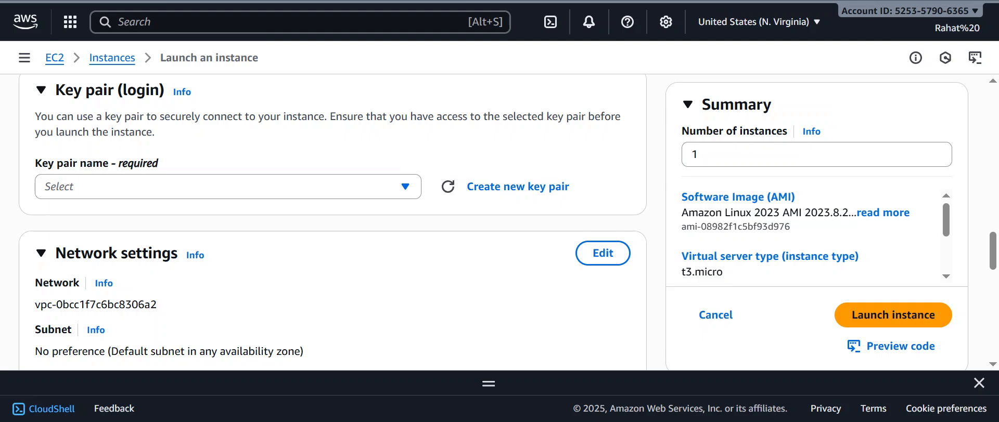
click(522, 197)
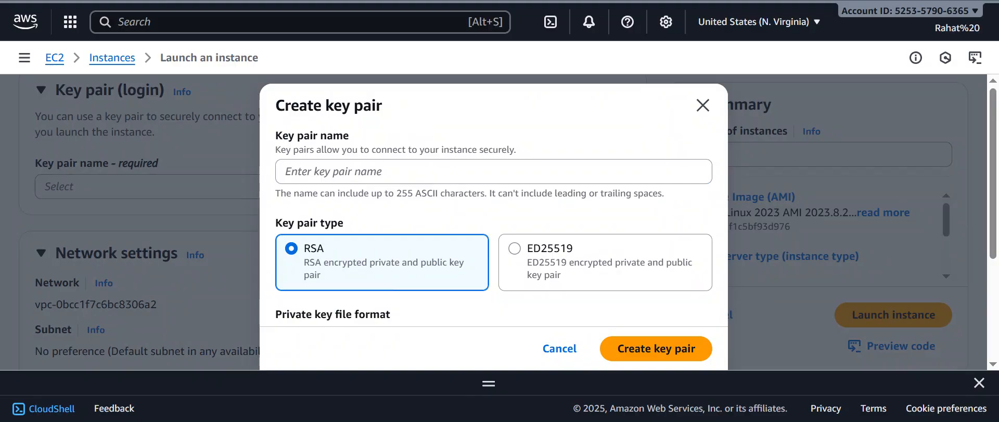
key(Tab)
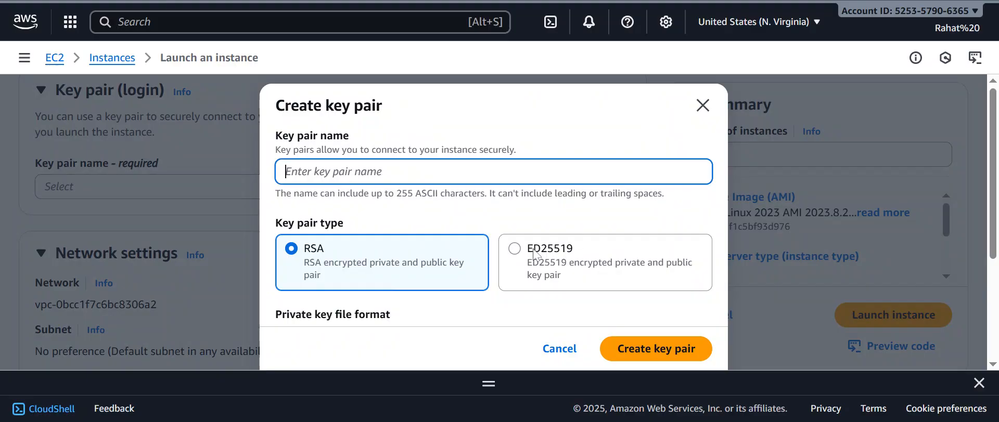
key(Tab)
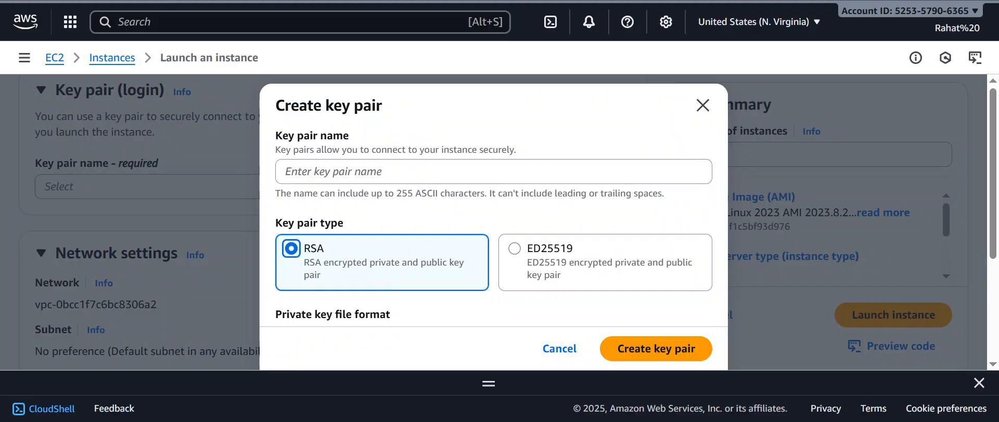
click(493, 172)
text(MU)
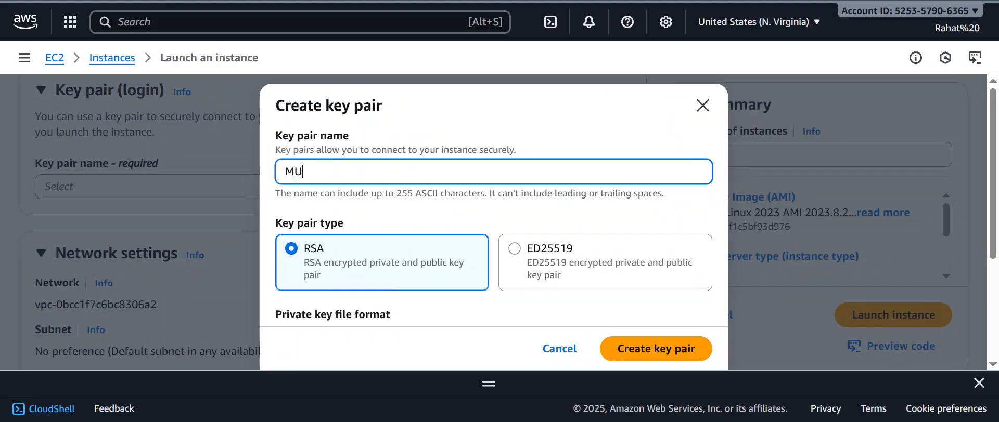
key(BackSpace)
text(YEC2)
Step: Extend the key pair name to MYEC2SSH and create it as an RSA key with the .pem private key format
drag(995, 140, 995, 215)
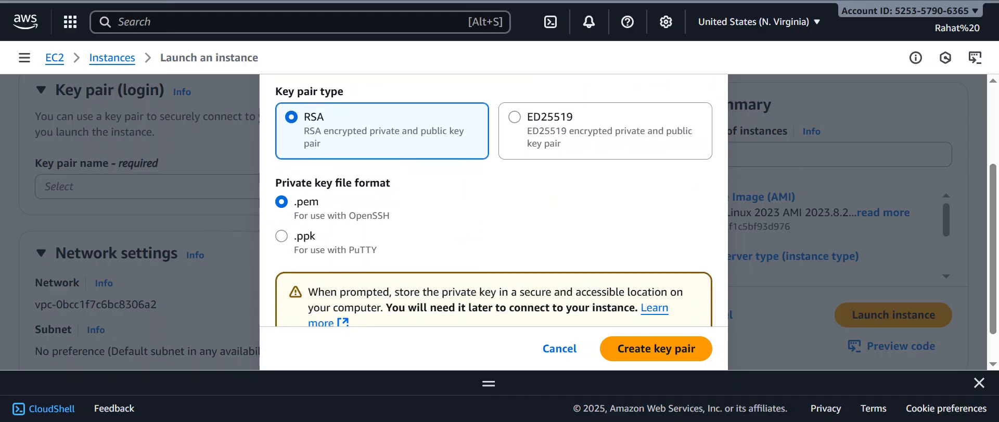
scroll(493, 208, up, 4)
text(s)
key(BackSpace)
text(S)
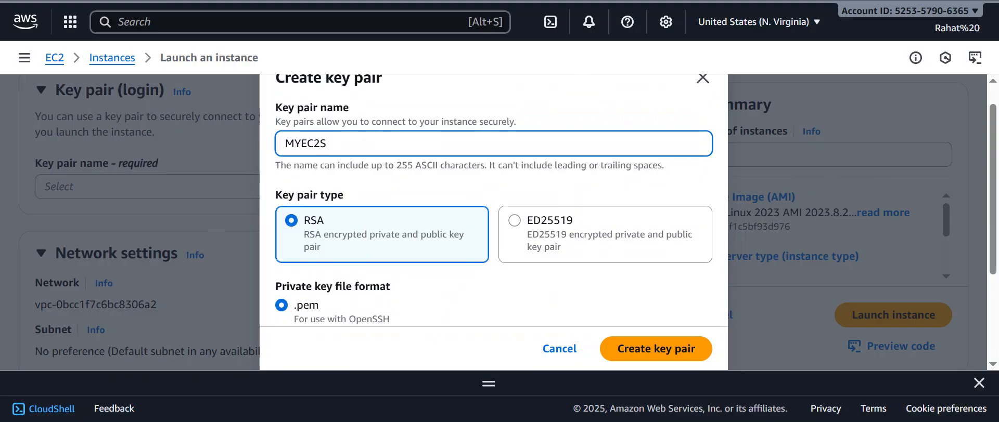
text(SH)
scroll(626, 323, down, 3)
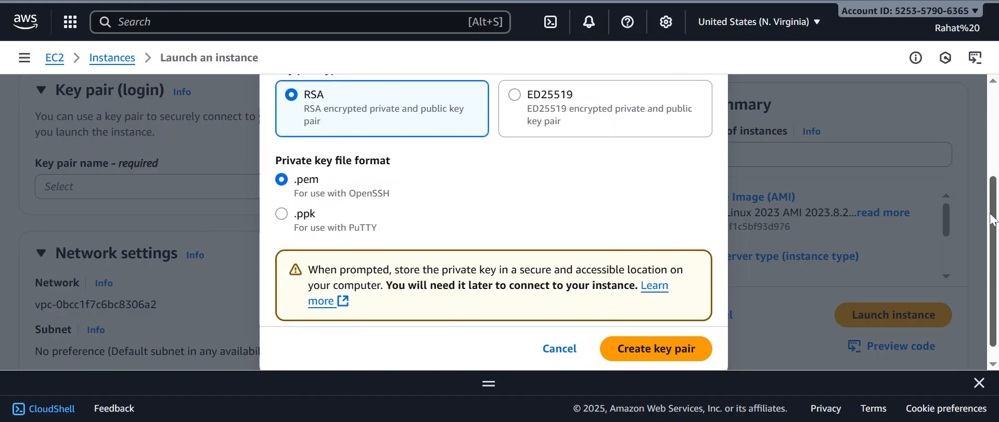
click(630, 349)
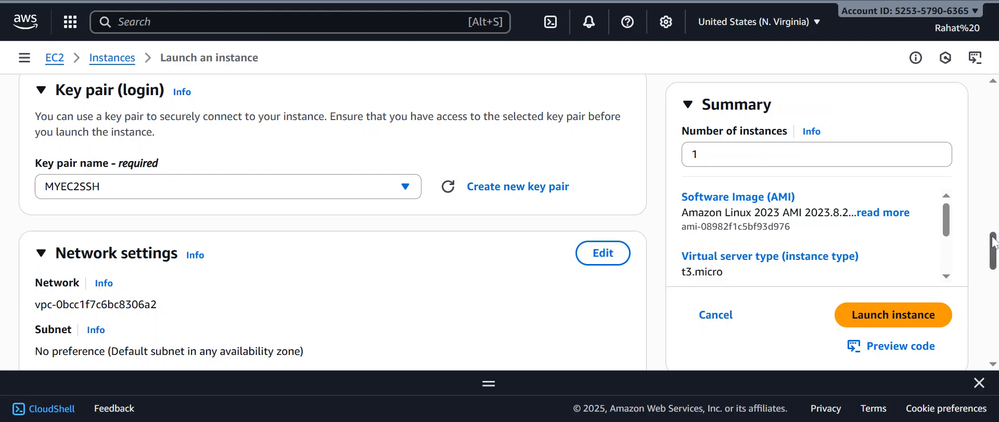
Step: Open the instance's network settings for editing
scroll(991, 234, down, 2)
scroll(993, 253, down, 2)
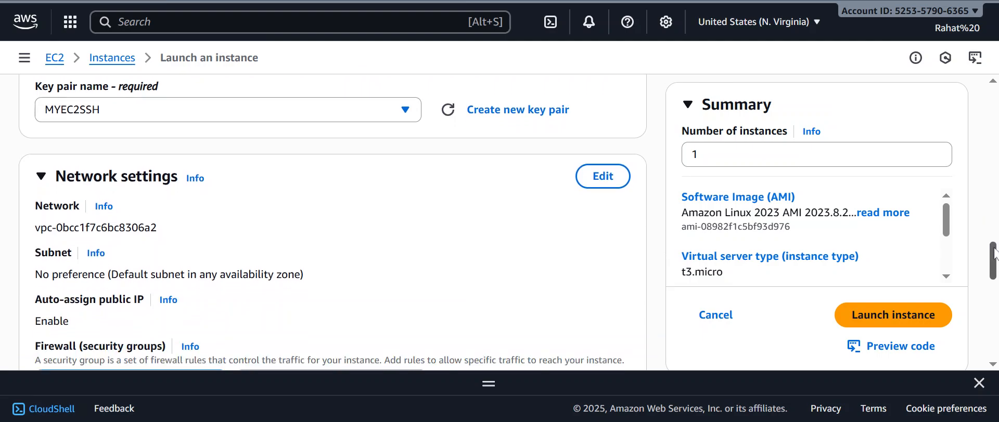
scroll(993, 253, down, 4)
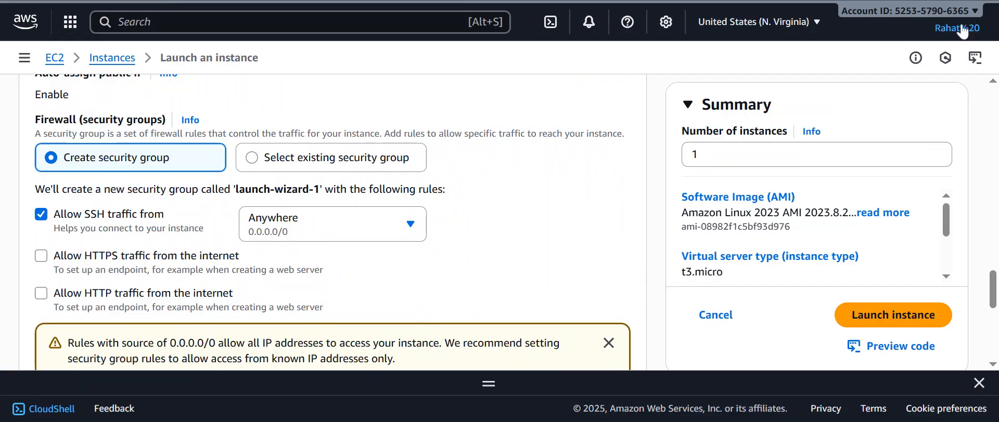
drag(992, 301, 992, 271)
click(603, 221)
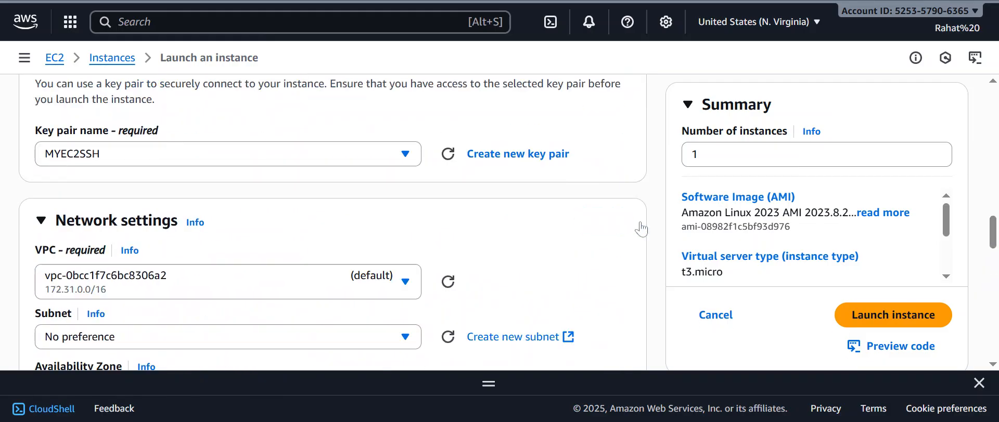
Step: Review the network, security group and storage settings, and launch the instance
drag(991, 229, 994, 255)
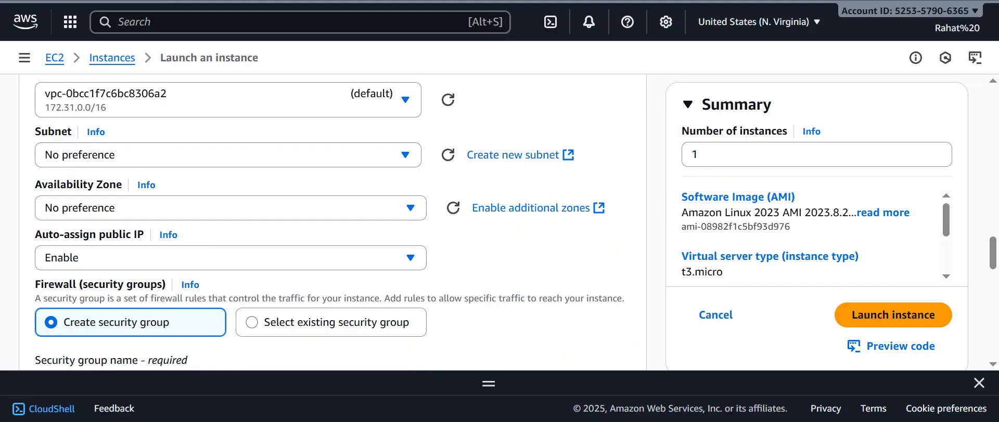
scroll(333, 223, down, 7)
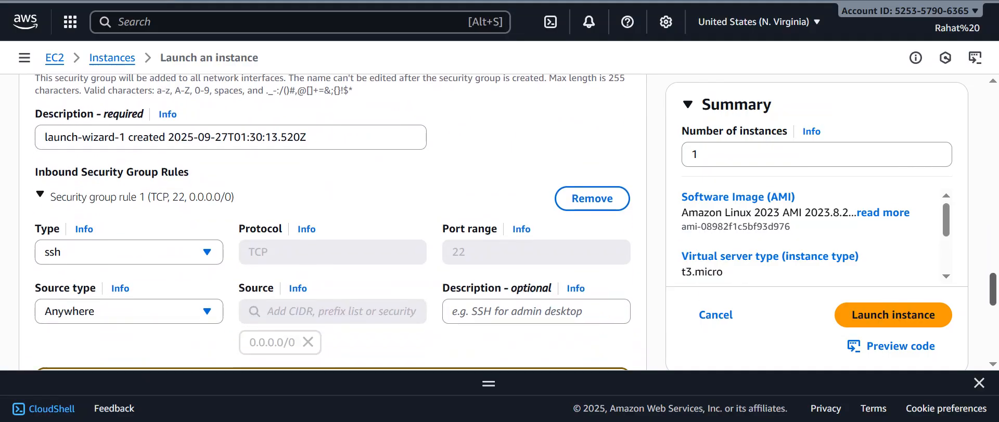
scroll(333, 224, down, 6)
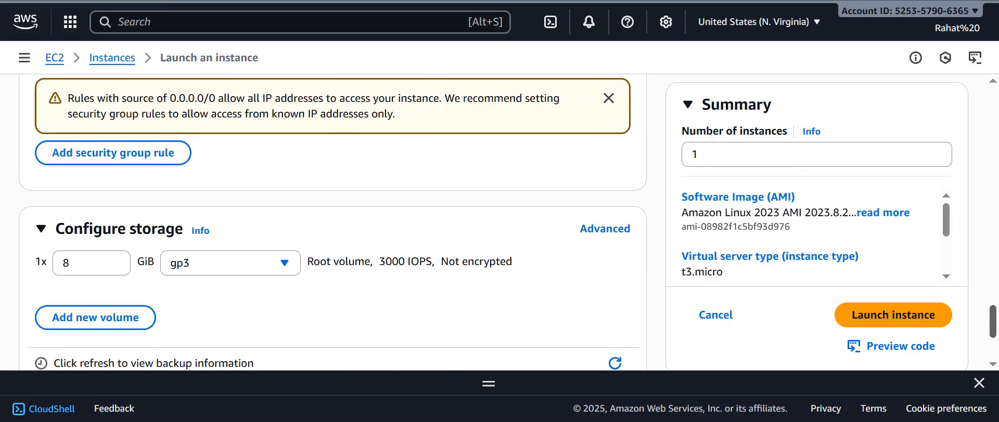
scroll(333, 224, down, 3)
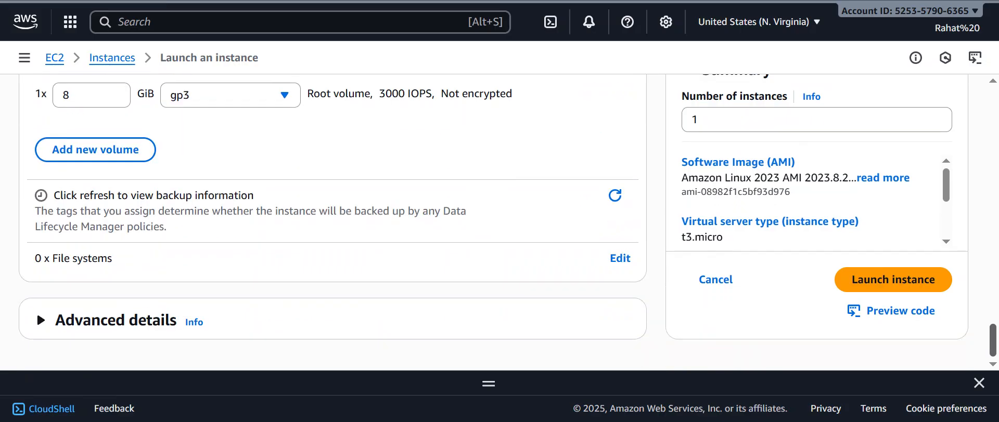
scroll(333, 224, up, 1)
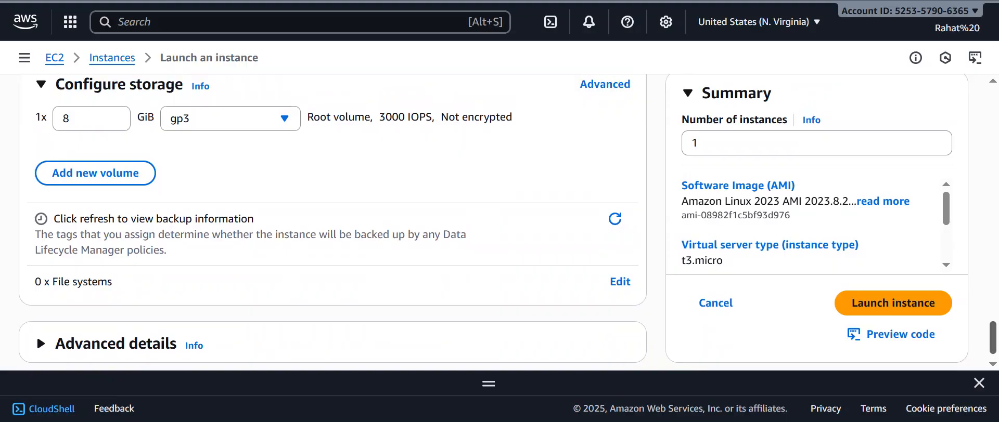
mouse_move(992, 337)
mouse_down()
mouse_move(993, 265)
mouse_move(990, 339)
mouse_up()
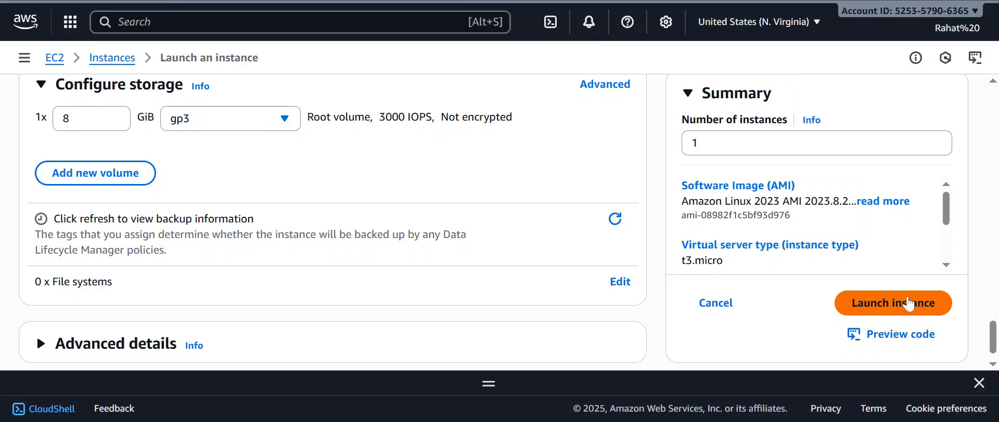
click(907, 304)
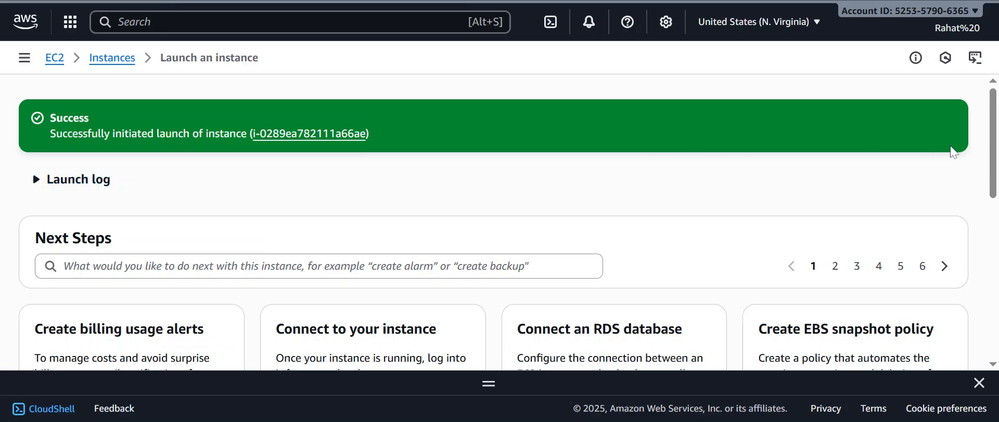
Step: Open the list of all EC2 instances from the launch confirmation page
scroll(947, 152, down, 5)
drag(994, 254, 995, 297)
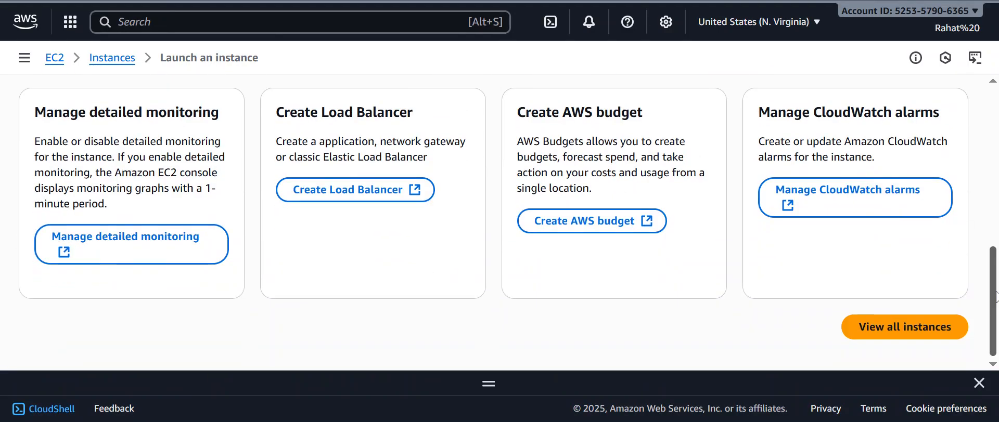
click(933, 327)
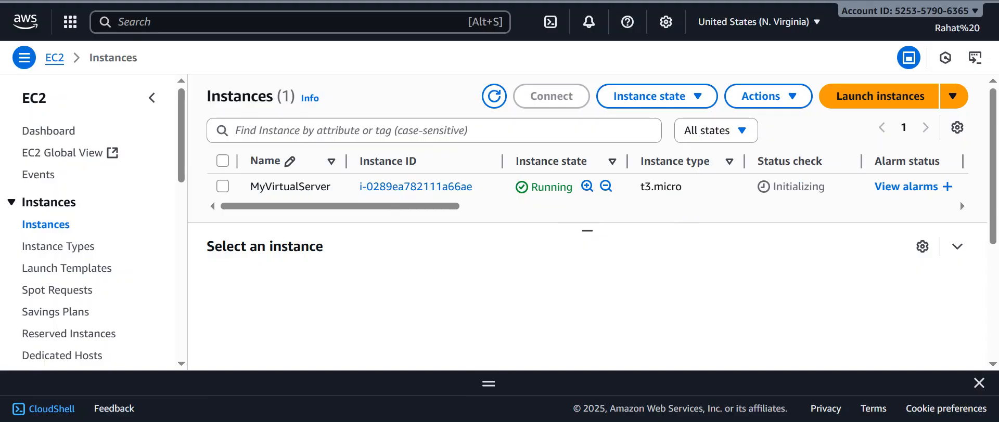
Step: View the instance summary of MyVirtualServer and return to the instances list
click(422, 190)
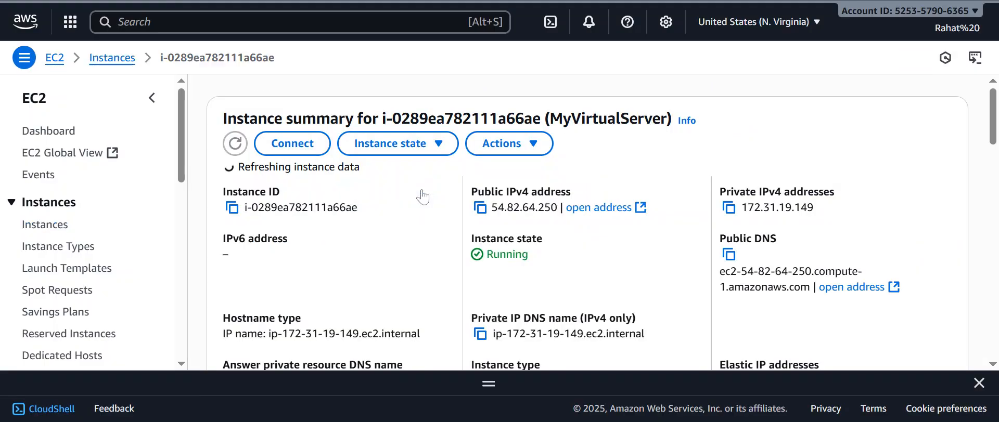
mouse_move(995, 107)
mouse_down()
mouse_move(995, 199)
mouse_move(995, 110)
mouse_up()
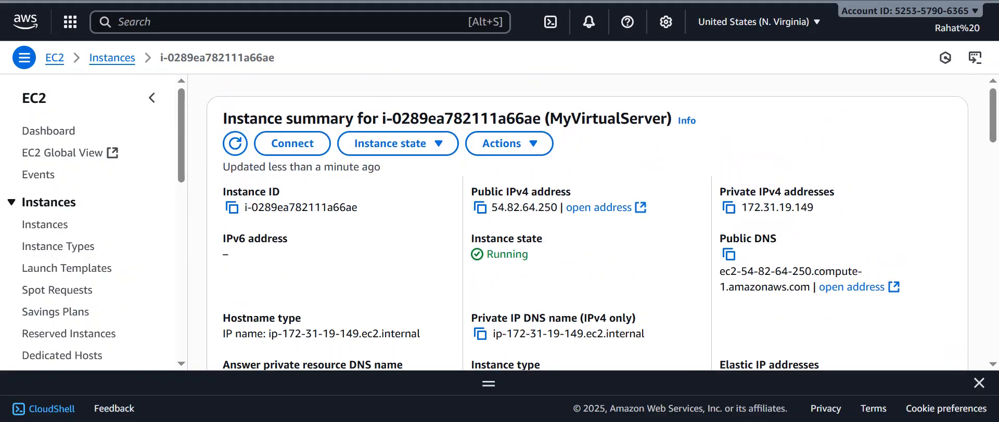
key(alt+Left)
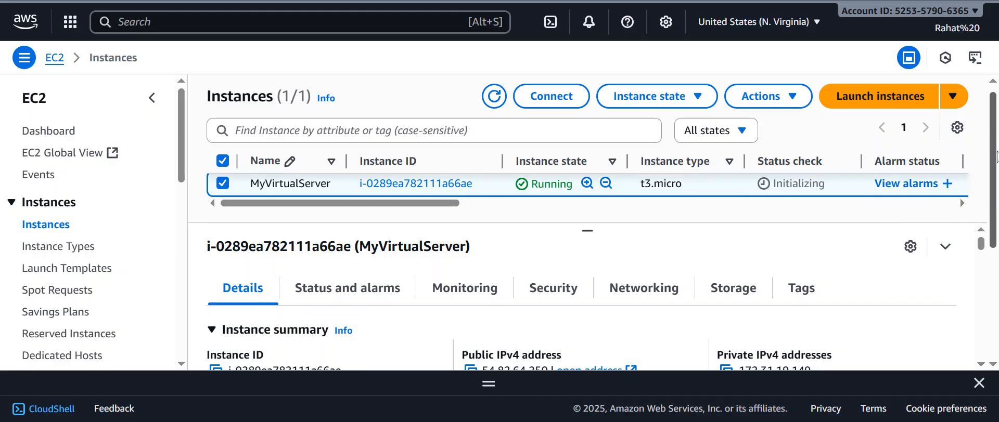
Step: Open MyVirtualServer's summary page and examine its addresses, instance details, assigned key pair, and host and placement settings
click(445, 197)
scroll(994, 133, down, 3)
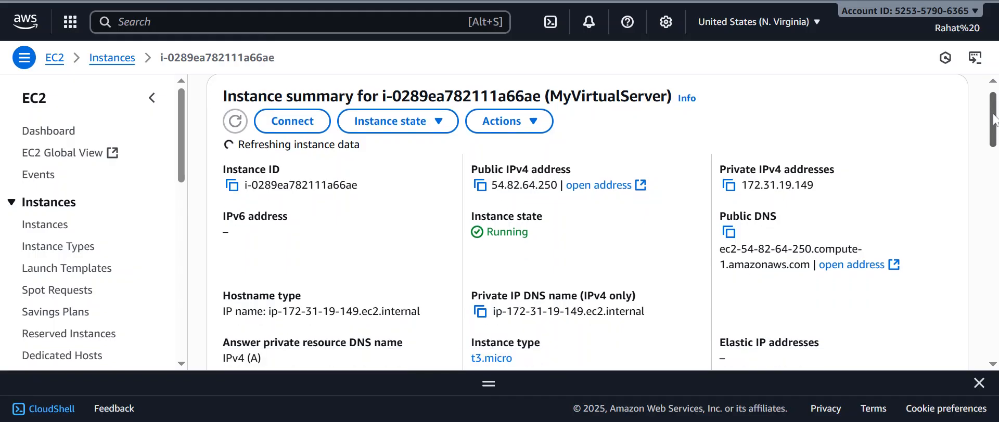
drag(996, 134, 995, 133)
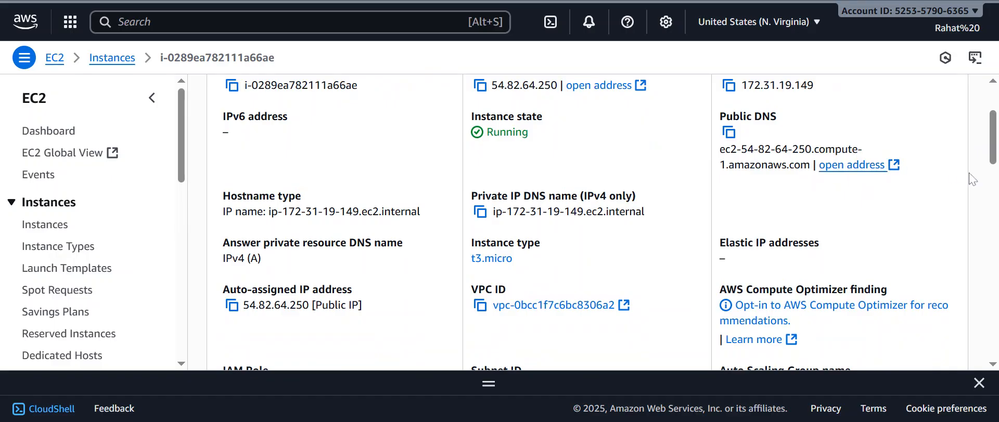
scroll(993, 137, down, 1)
scroll(587, 223, down, 5)
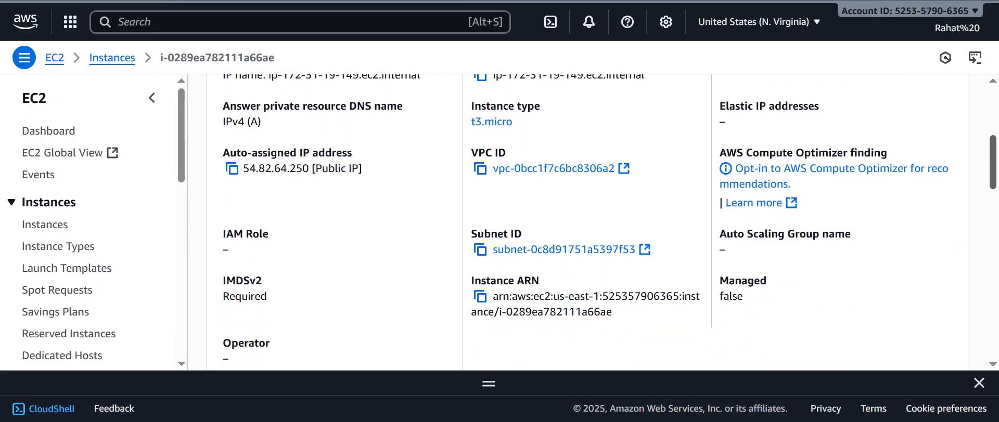
scroll(587, 222, down, 6)
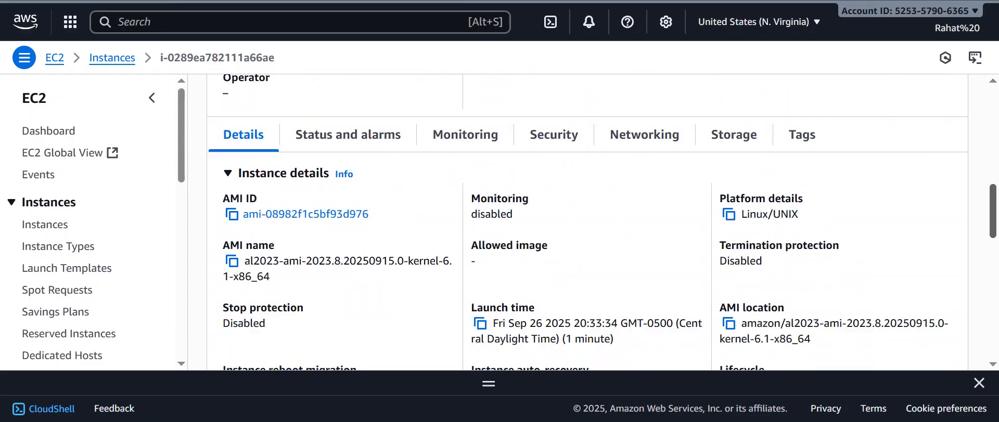
scroll(587, 222, down, 4)
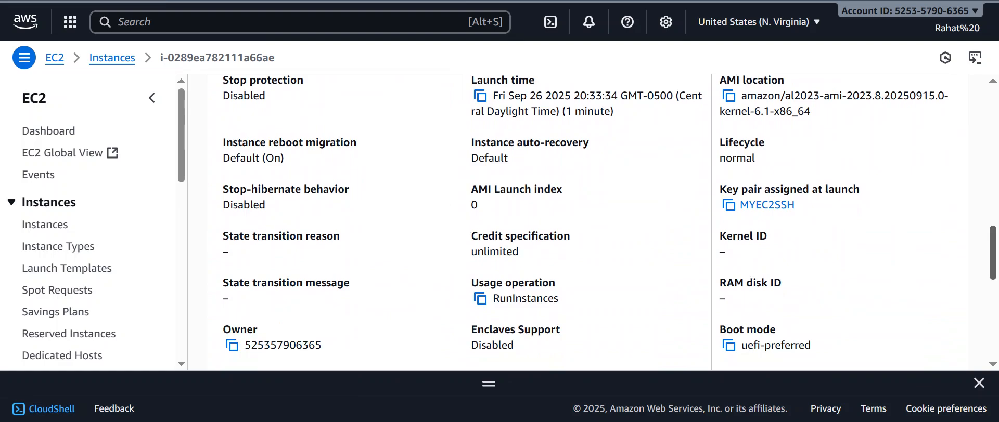
scroll(587, 222, down, 3)
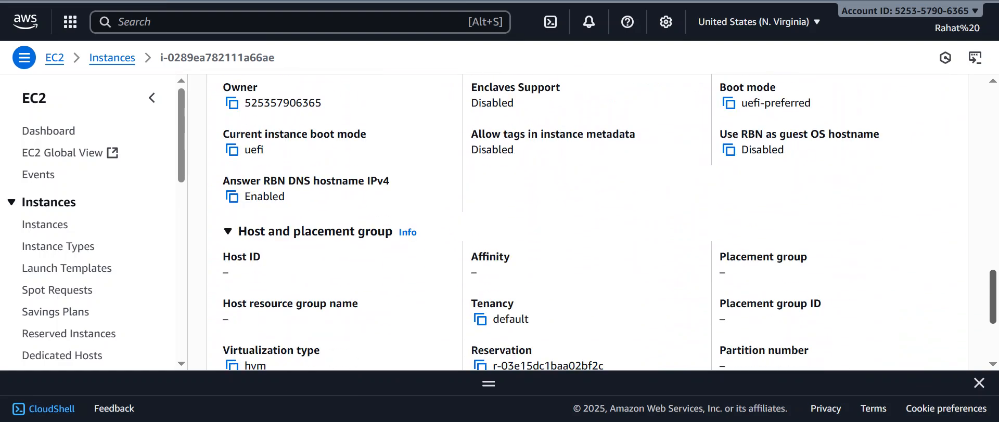
drag(992, 318, 992, 151)
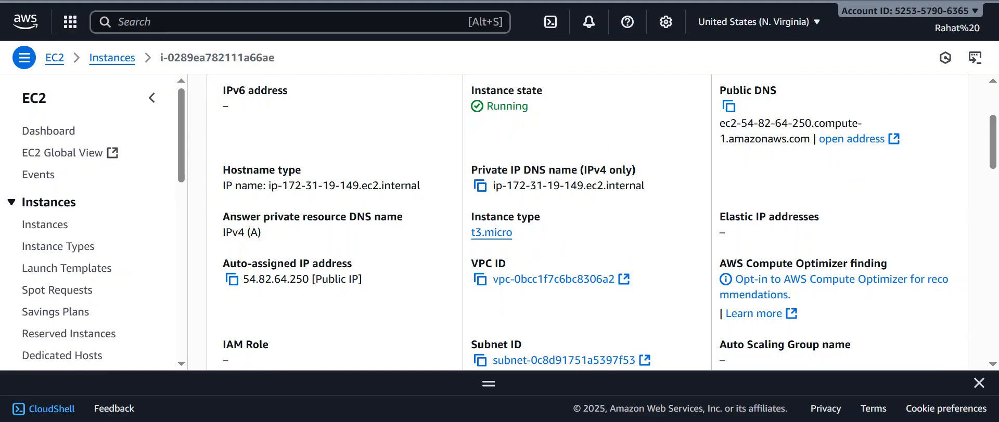
drag(995, 143, 993, 104)
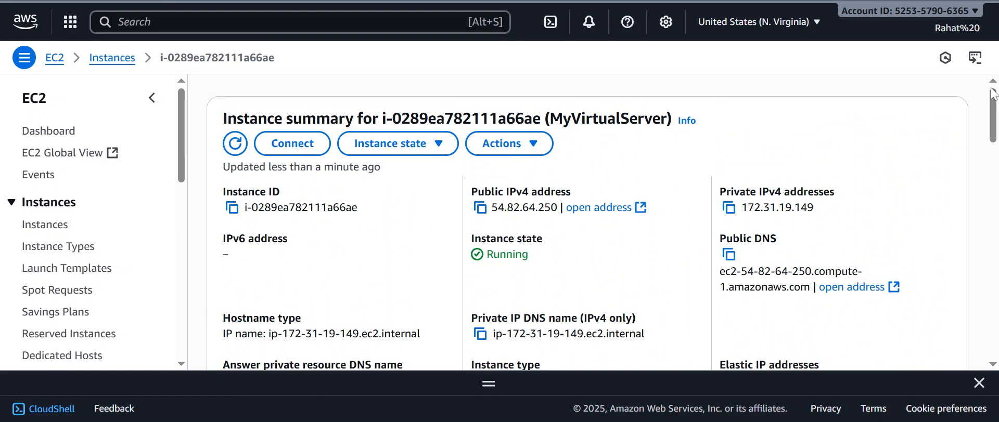
Step: Connect to MyVirtualServer through EC2 Instance Connect using its public IPv4 address and username ec2-user, and focus the terminal prompt with CloudShell closed
click(292, 143)
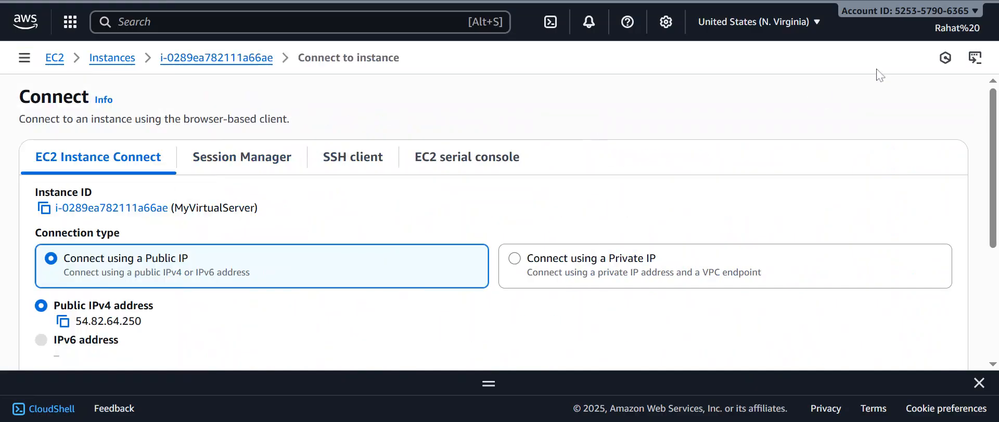
drag(993, 125, 993, 165)
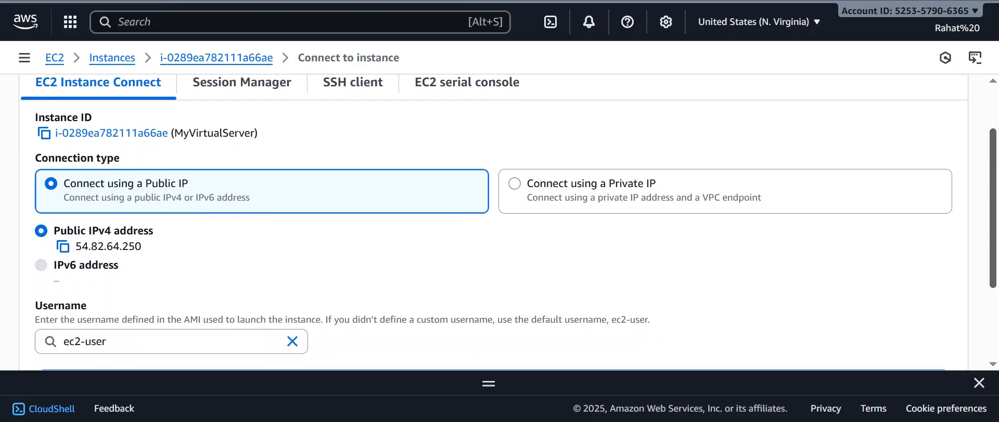
scroll(951, 290, down, 3)
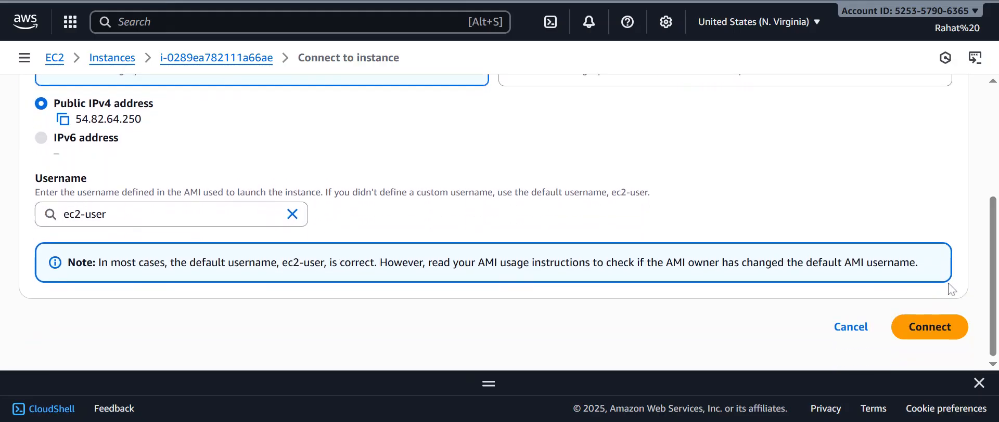
click(929, 339)
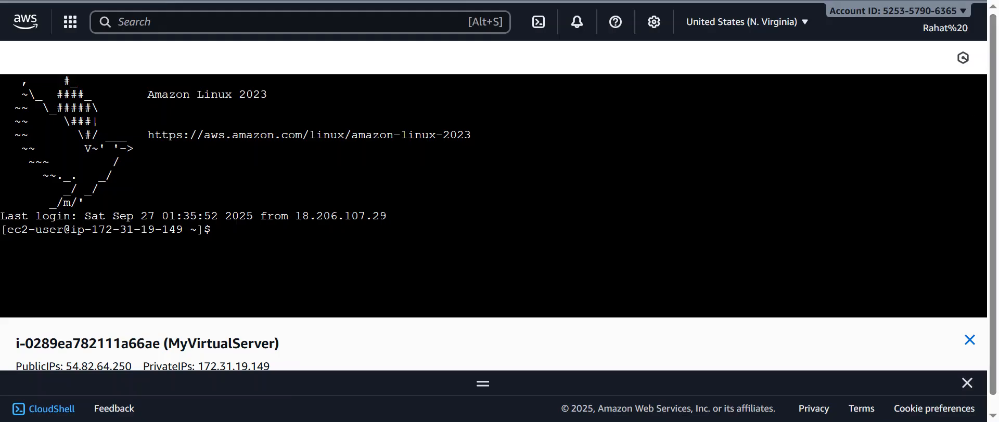
click(538, 26)
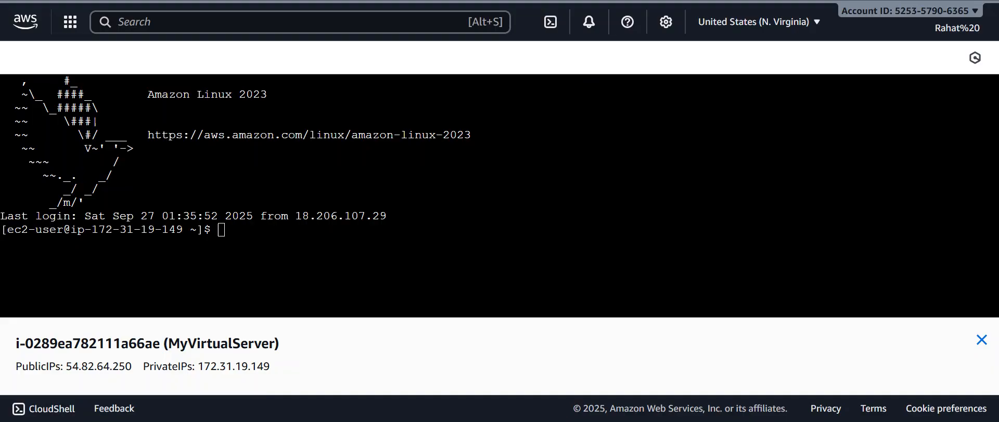
click(221, 230)
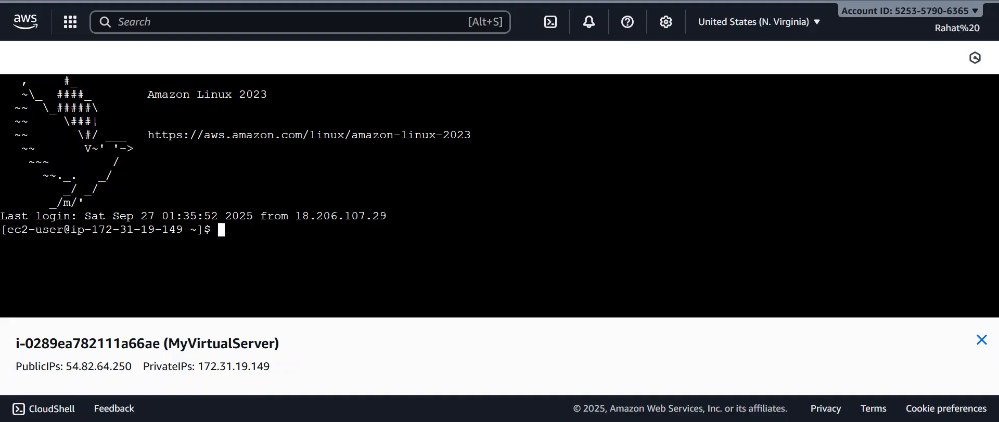